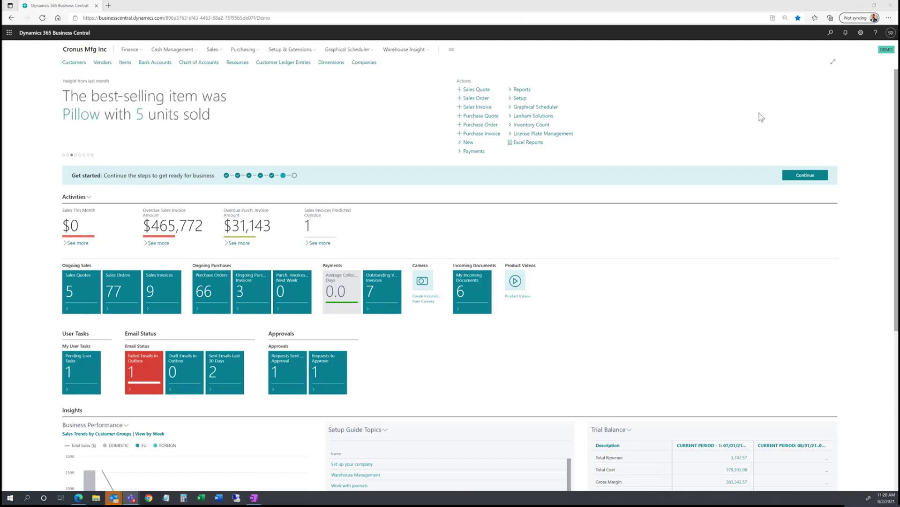
Step: Start a new sales order and enter customer number 10000 (The Cannon Group PLC)
click(476, 98)
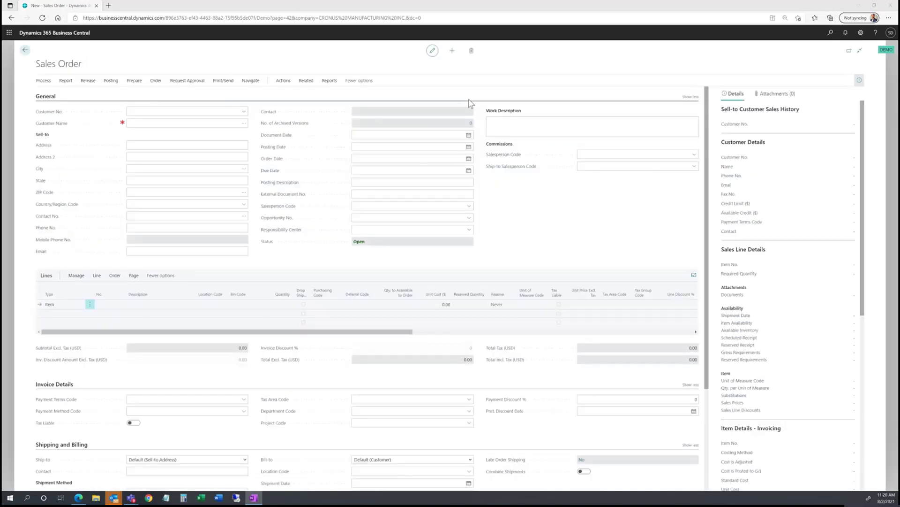
click(135, 112)
text(10)
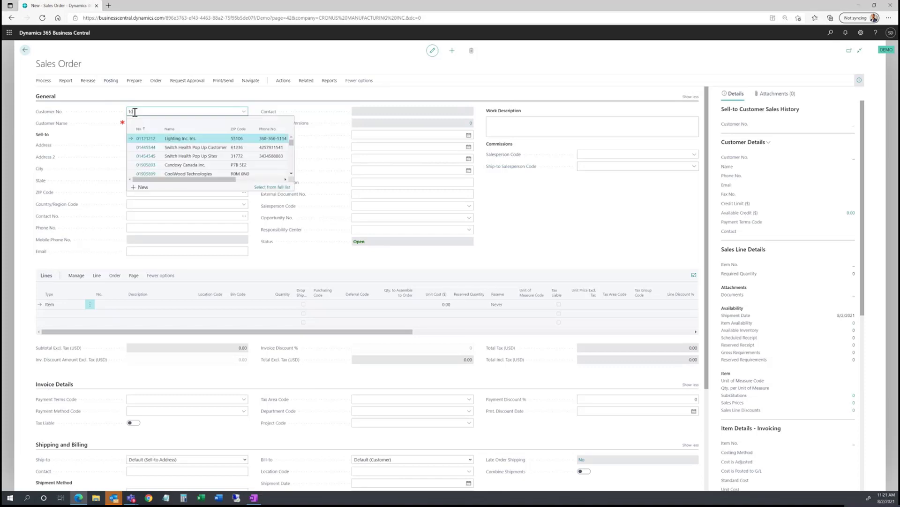
text(000)
key(Tab)
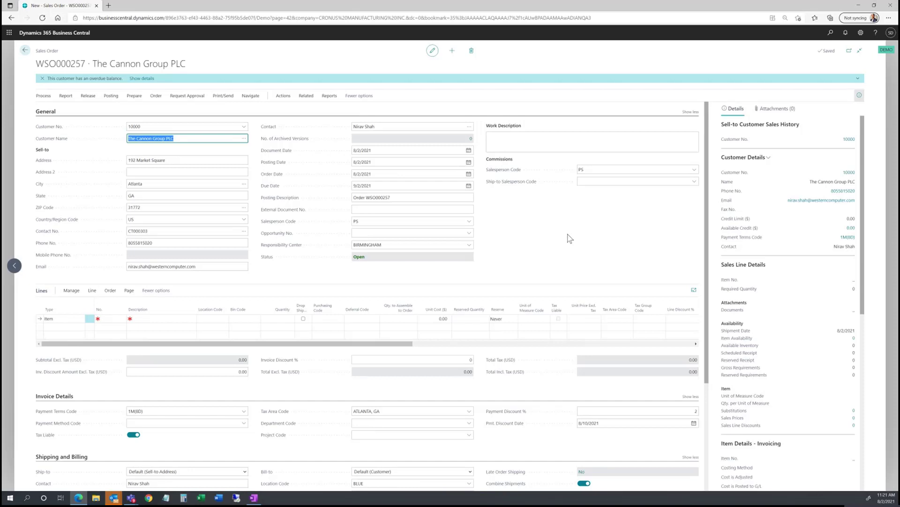
Step: Add an order line for item 1000, Bicycle, with quantity 1
click(100, 322)
click(109, 319)
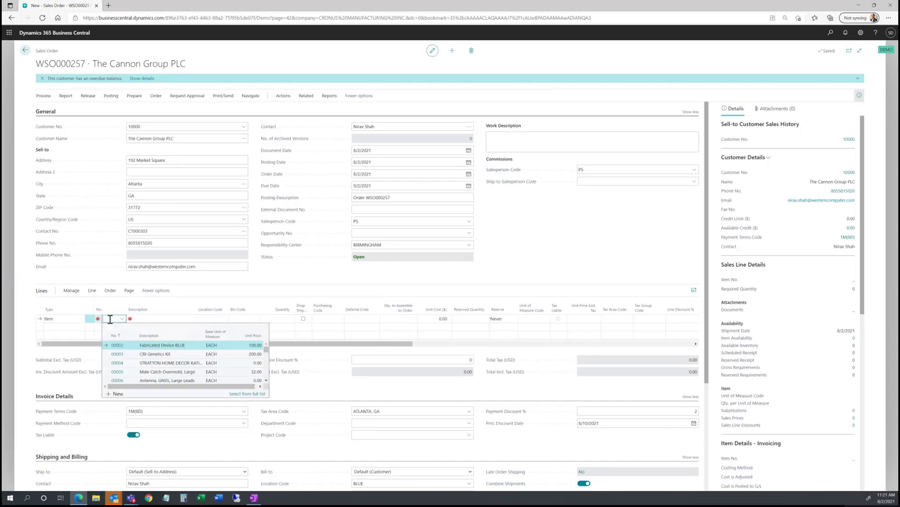
text(bic)
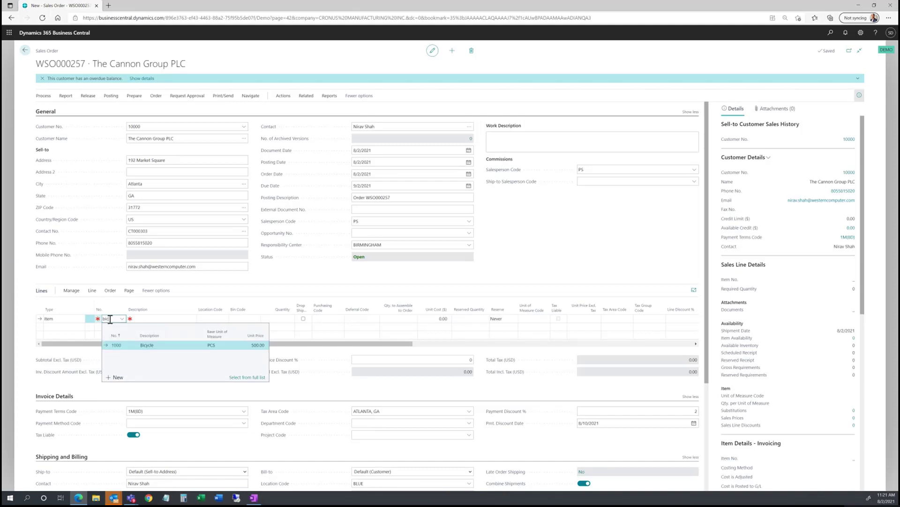
click(135, 345)
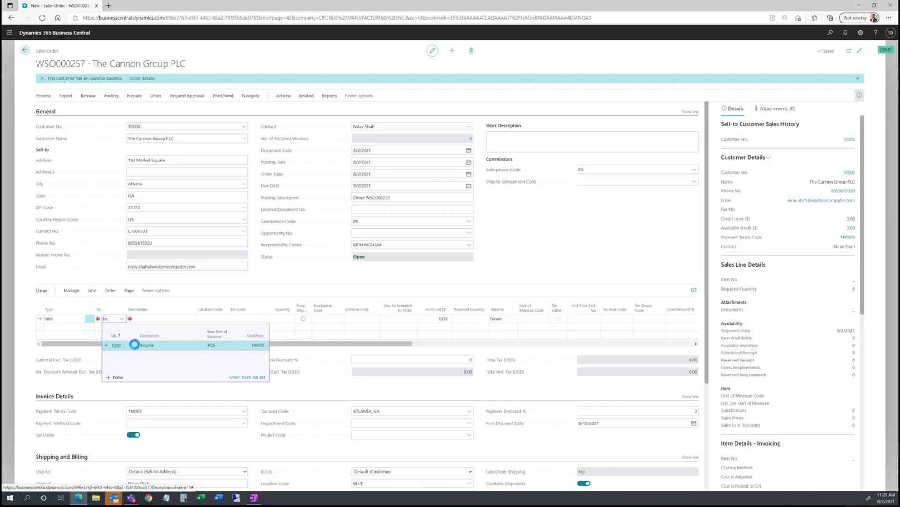
key(Tab)
key(Tab)
key(Tab)
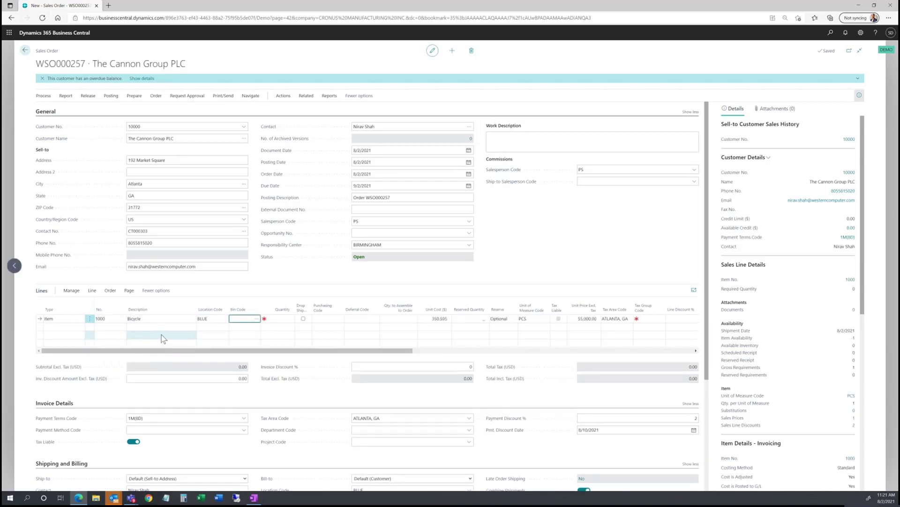
key(Tab)
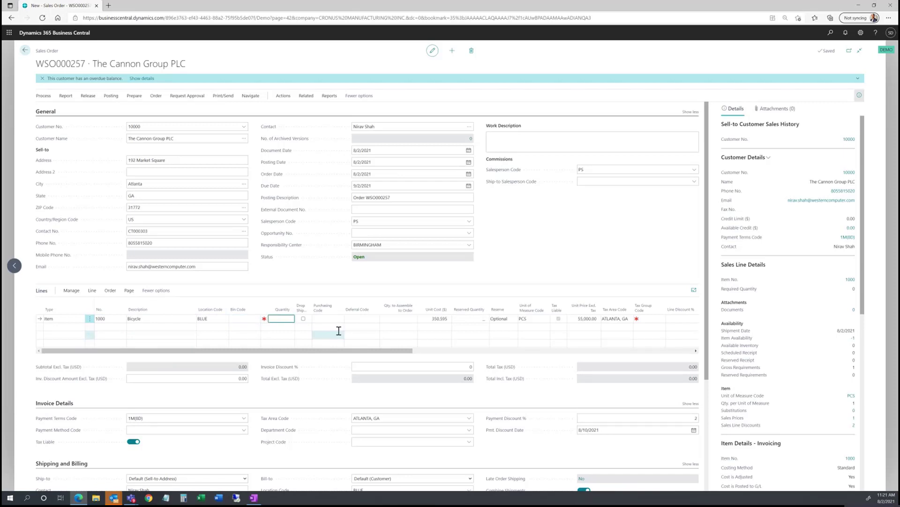
text(1)
key(Tab)
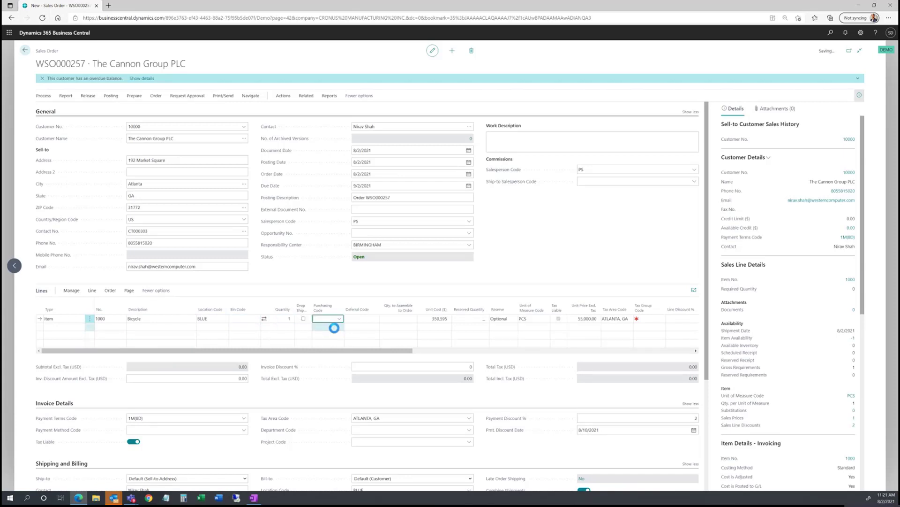
key(Tab)
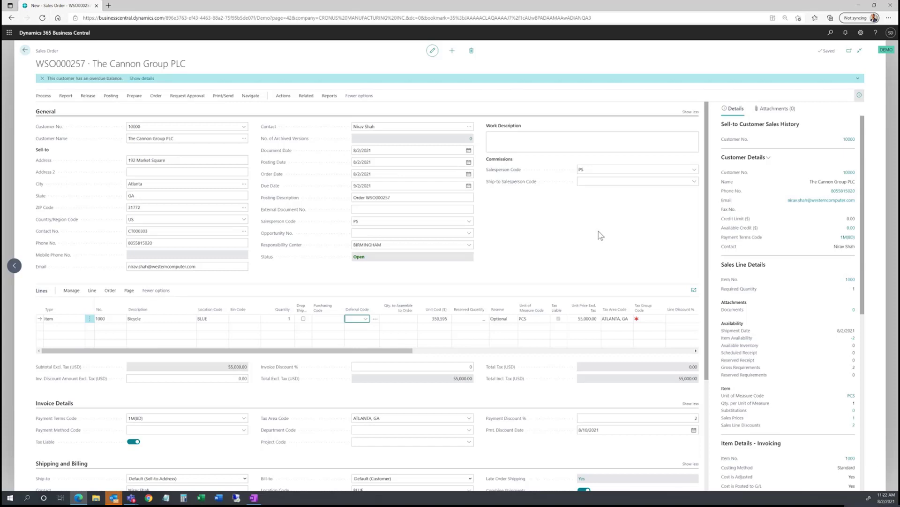
click(283, 95)
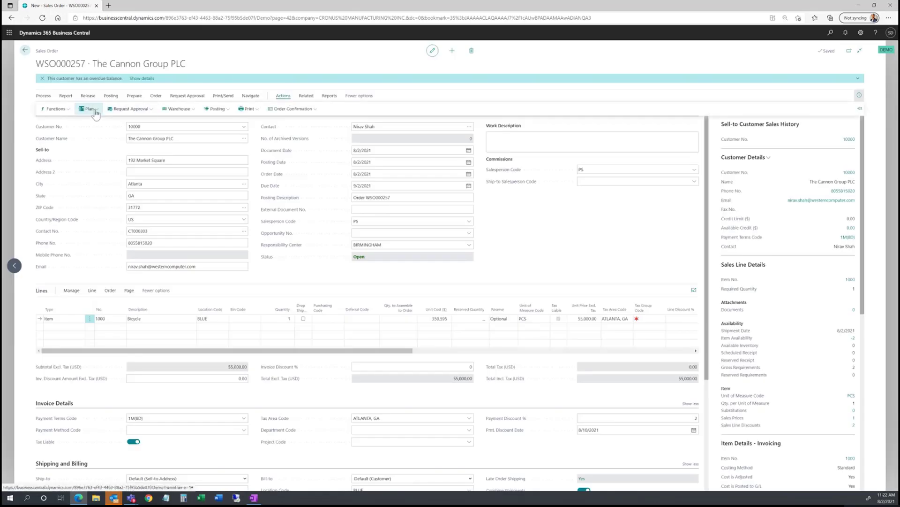
click(85, 110)
Step: Run Available-to-Promise in Order Promising for the Bicycle line, then accept the result
click(96, 123)
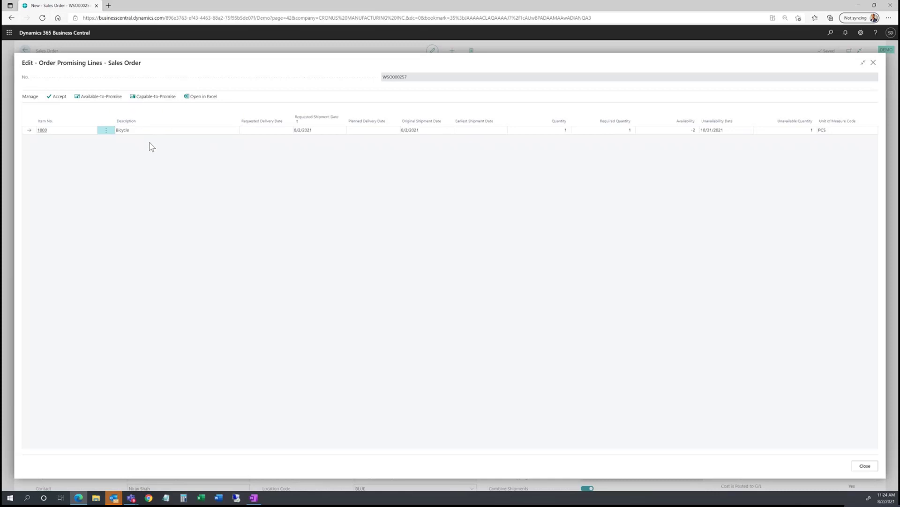
click(109, 101)
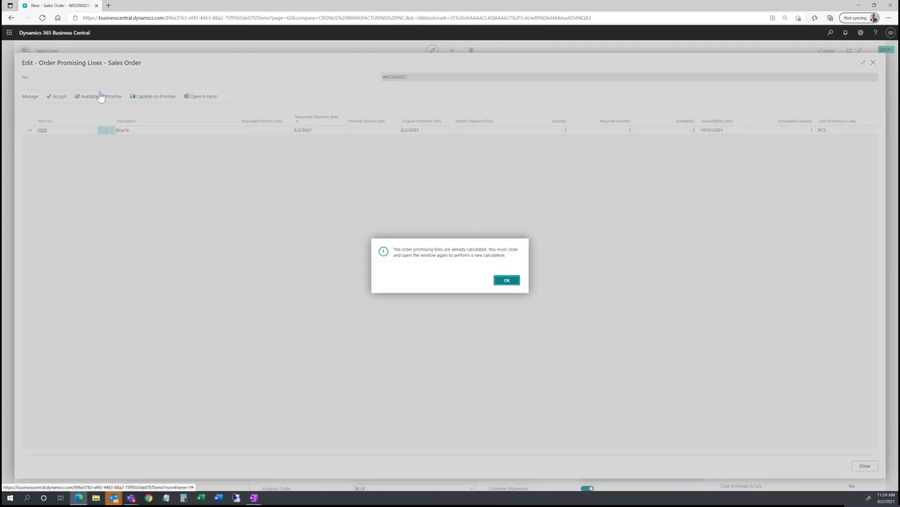
click(507, 280)
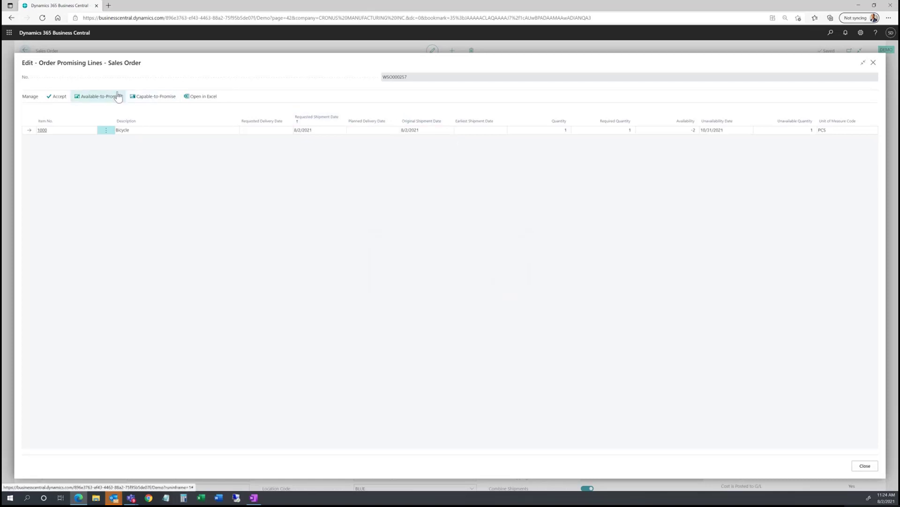
click(52, 99)
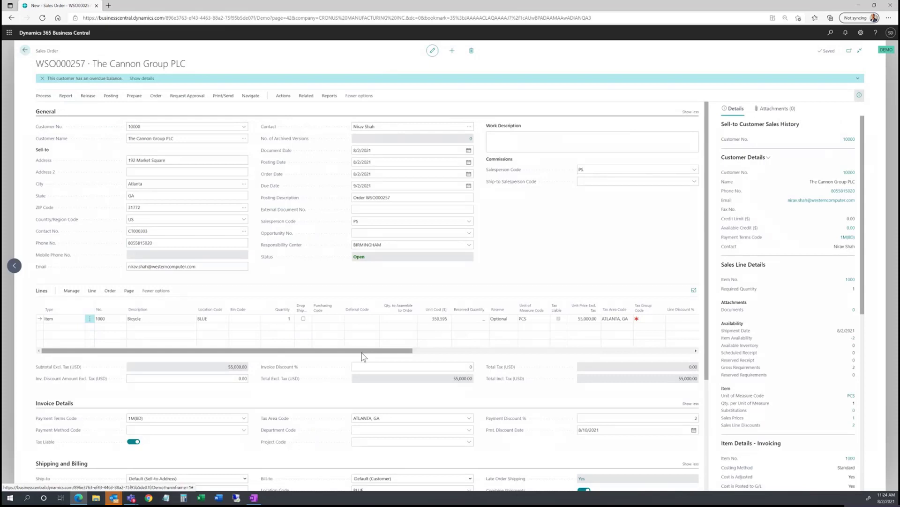
Step: Set the Bicycle line's shipment date to 10/1/2021
drag(362, 353, 583, 354)
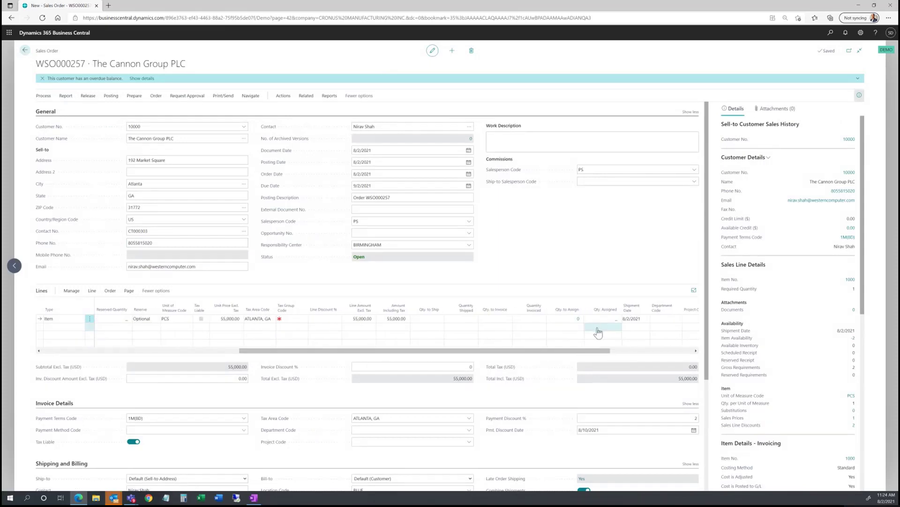
click(630, 318)
text(10/1/2)
Step: Recalculate order promising with Capable-to-Promise, giving shipment 10/1/2021 and delivery 10/4/2021
click(292, 98)
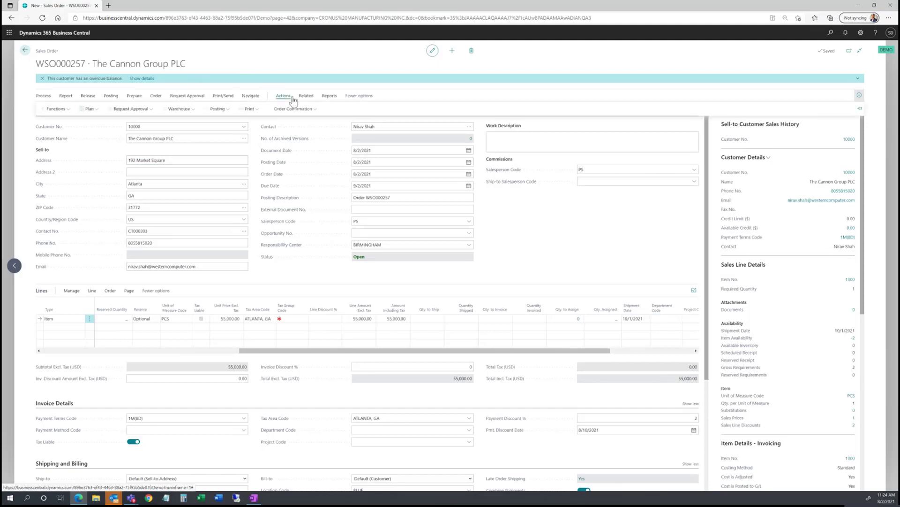
click(92, 109)
click(99, 121)
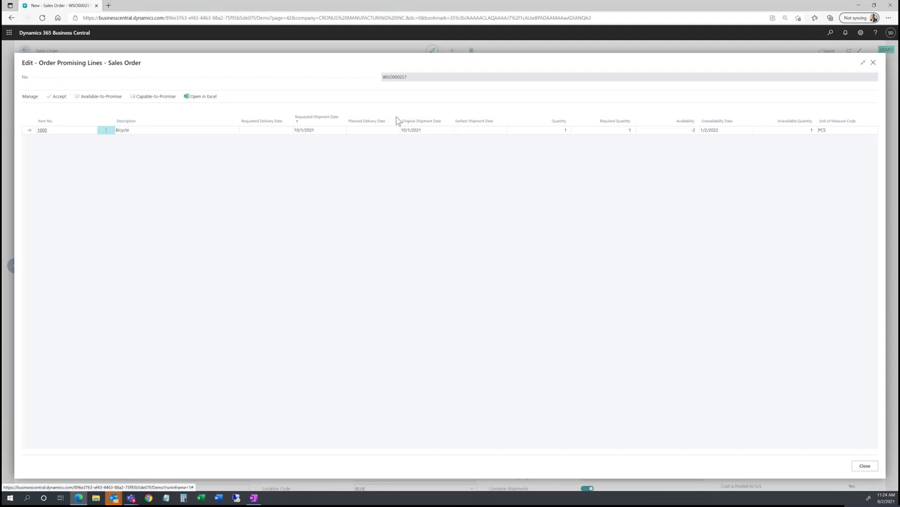
click(143, 97)
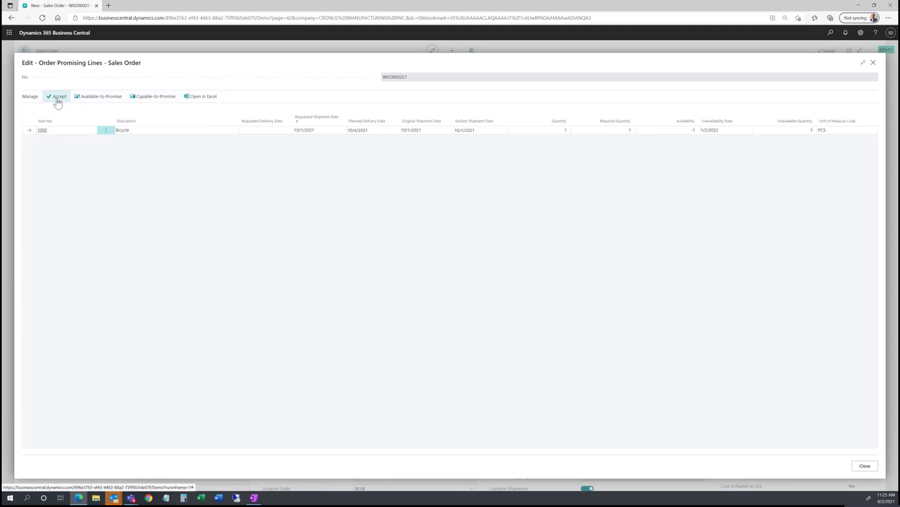
Step: Accept the capable-to-promise dates so the Bicycle ships on 10/1/2021
click(58, 97)
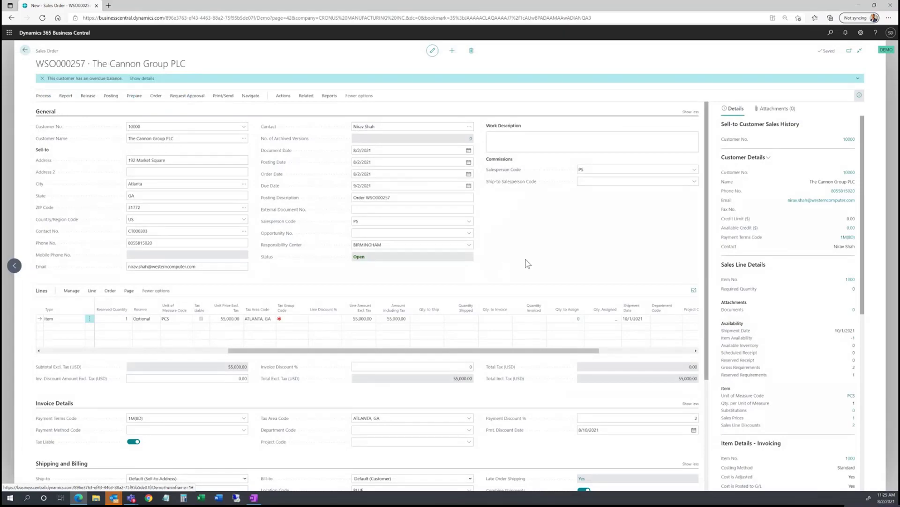